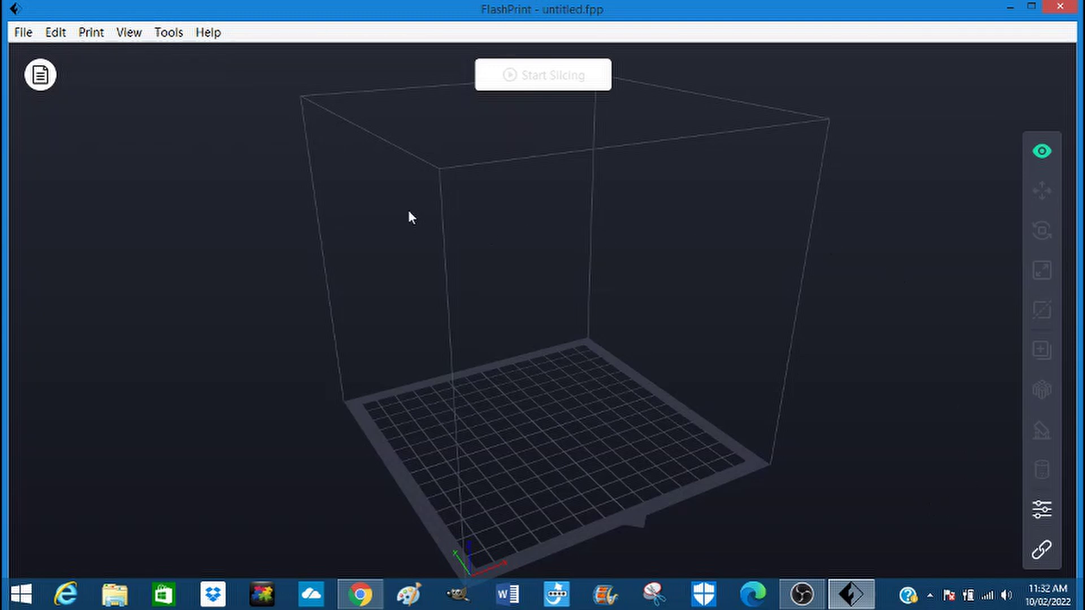
Load the STL model AMAX TEST PART 1 v2 from the Desktop onto the build plate.
click(25, 34)
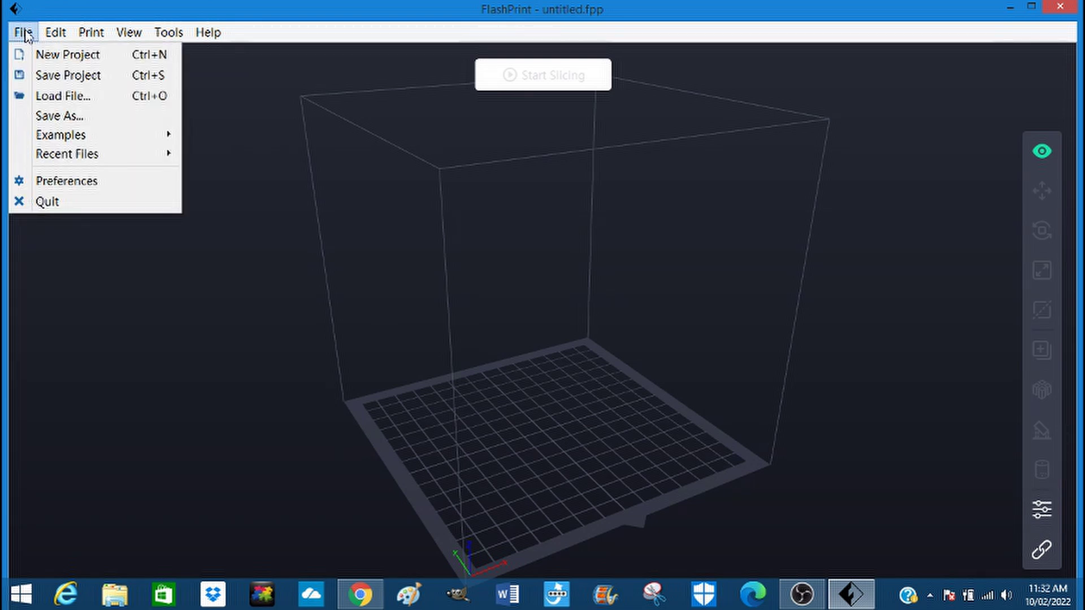
click(81, 96)
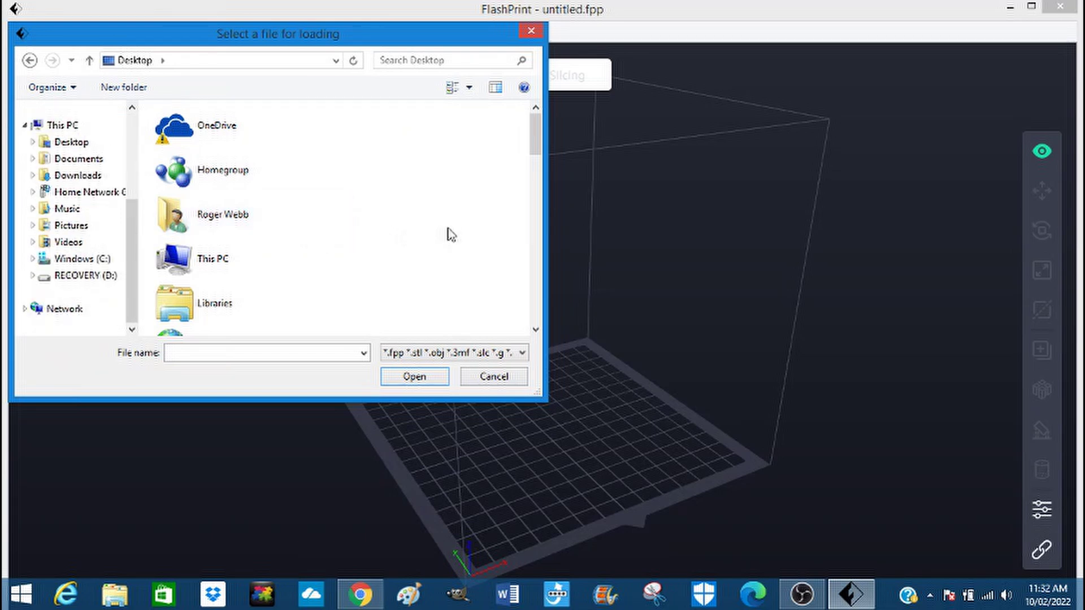
scroll(448, 232, down, 3)
scroll(418, 222, down, 3)
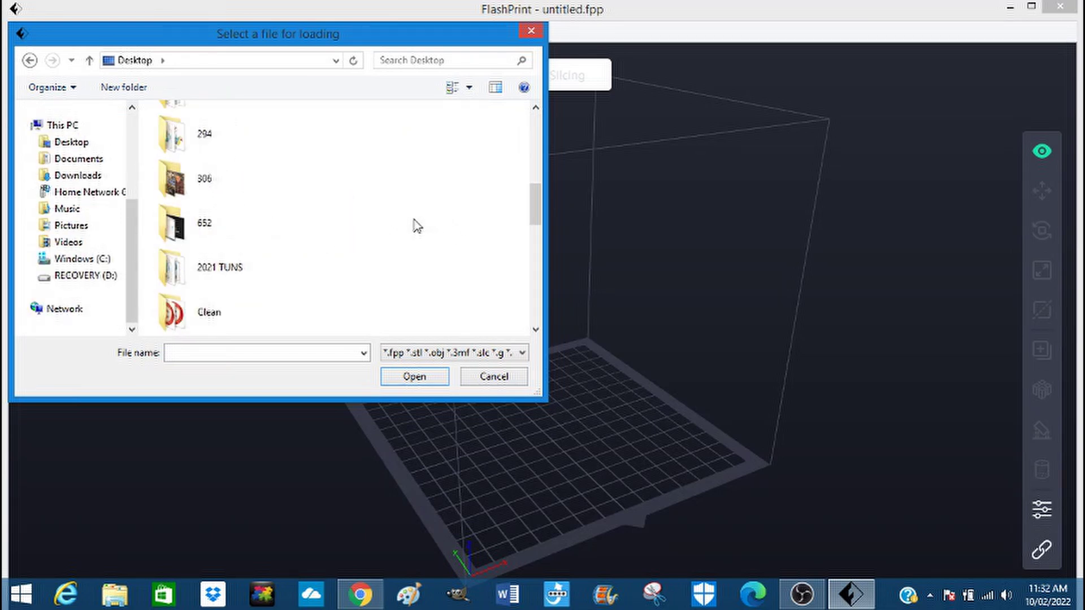
scroll(412, 226, down, 3)
scroll(415, 226, down, 3)
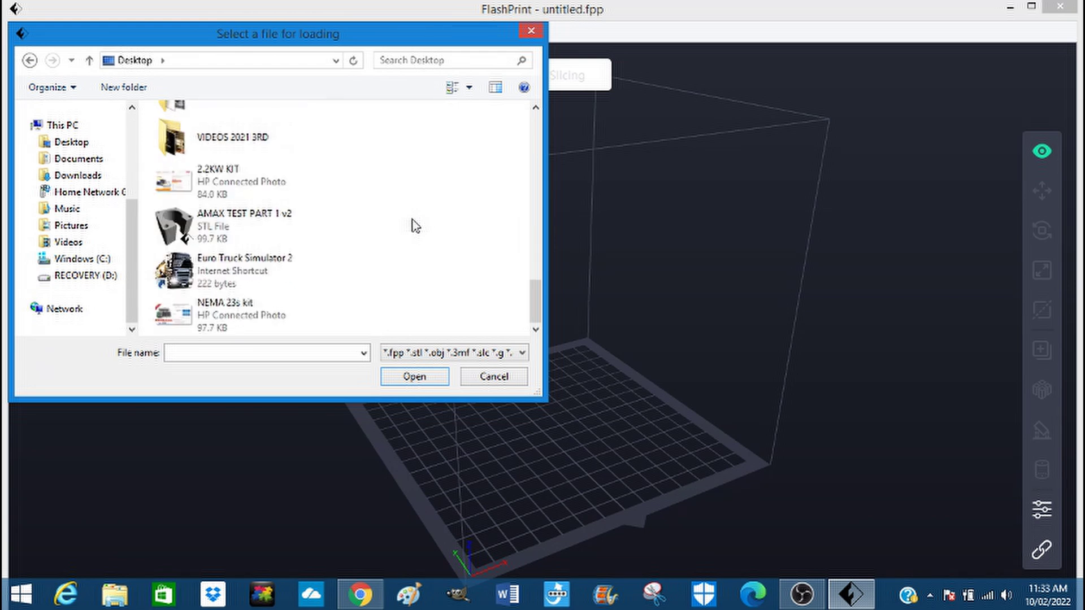
double_click(229, 225)
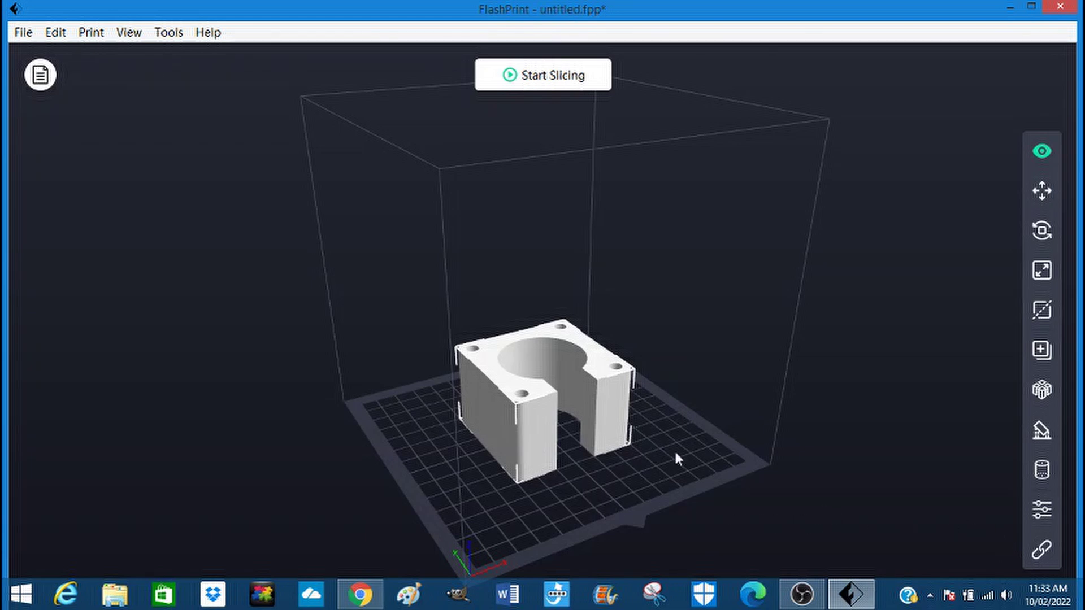
Open the slicing settings, check the printer and general parameters, and set the slice profile to Fine.
click(532, 79)
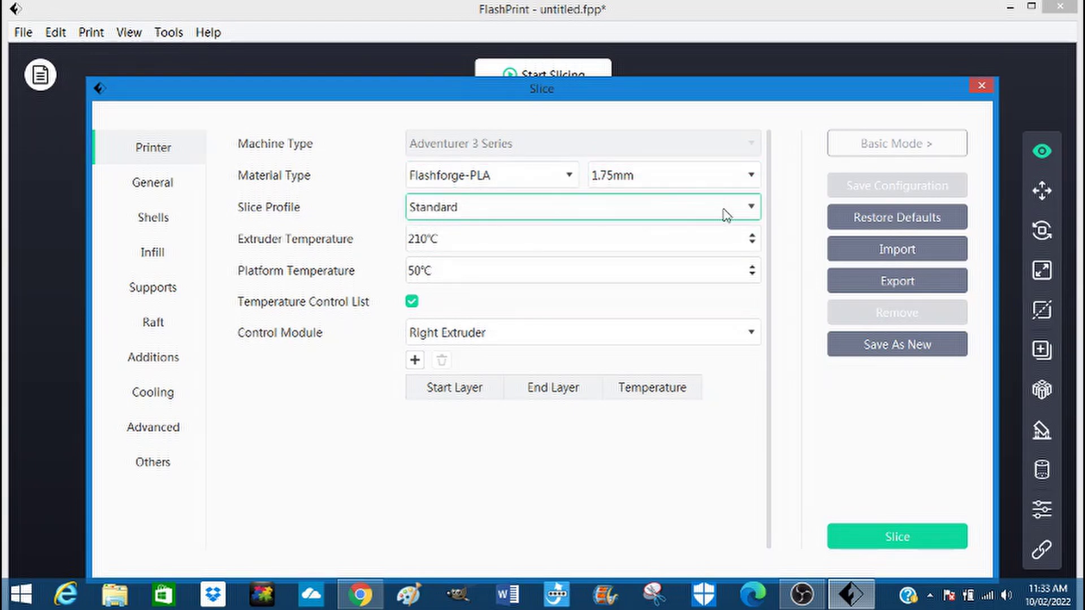
click(751, 209)
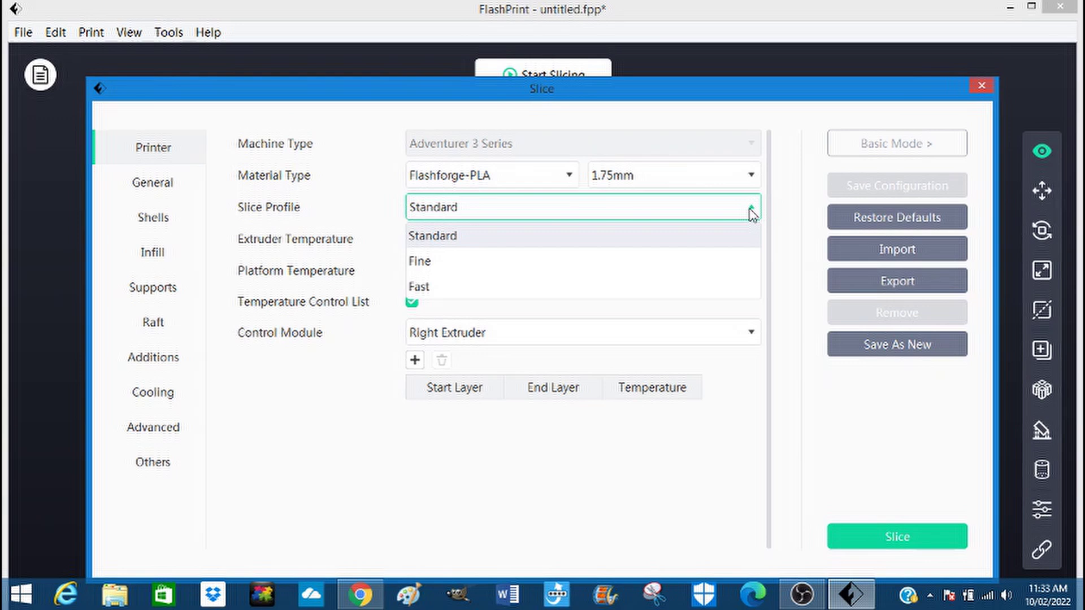
click(752, 213)
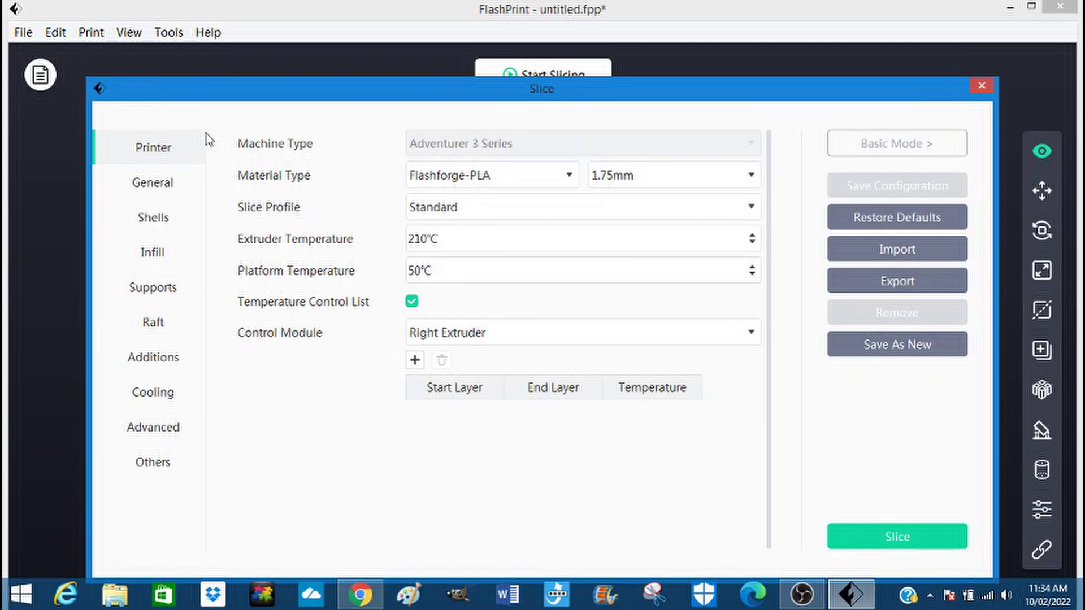
click(165, 187)
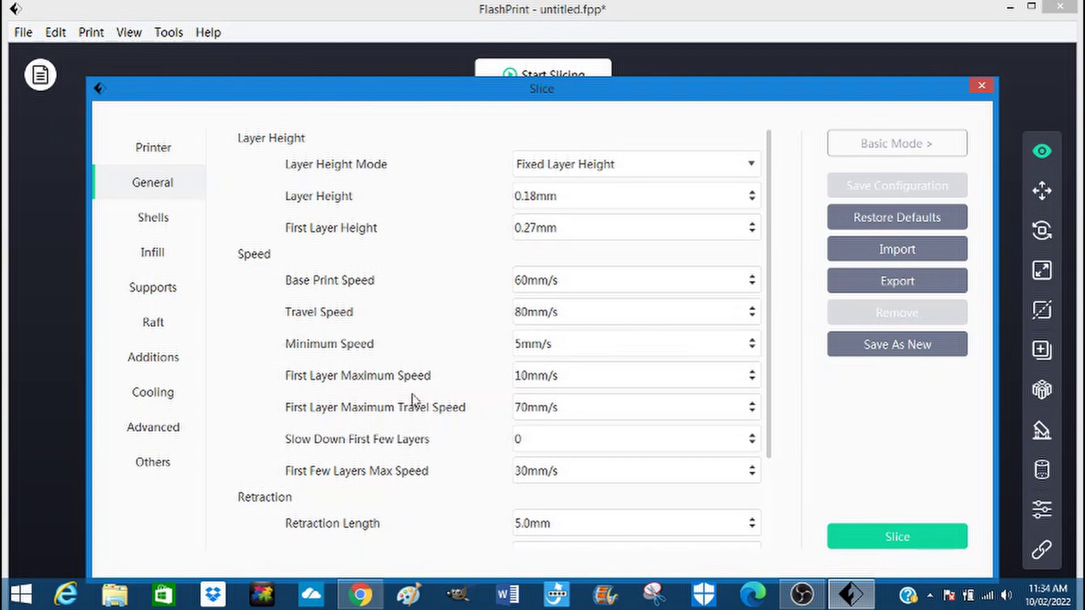
click(159, 151)
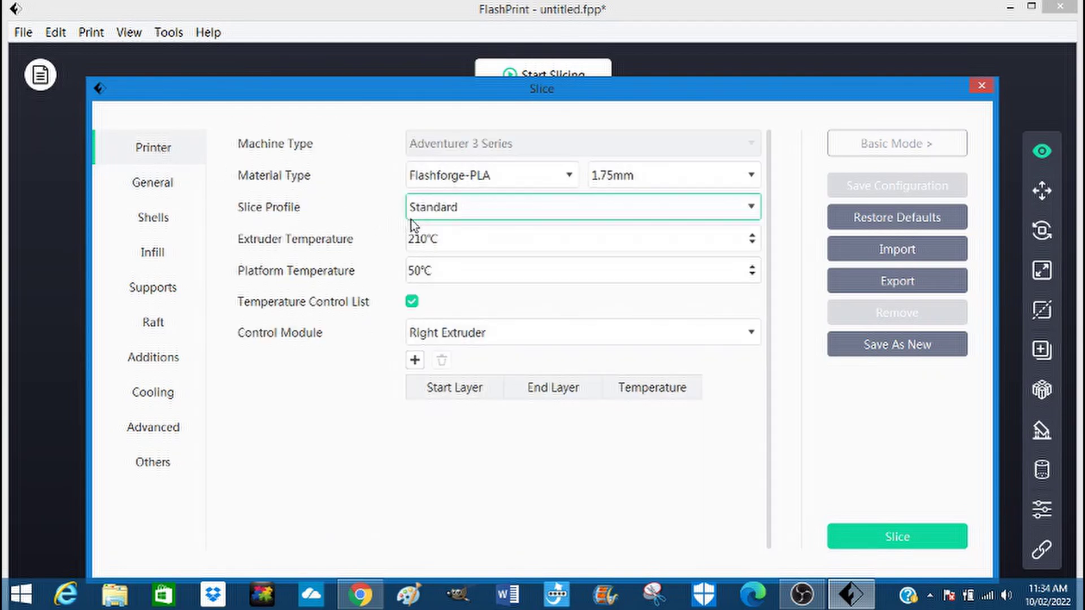
click(700, 215)
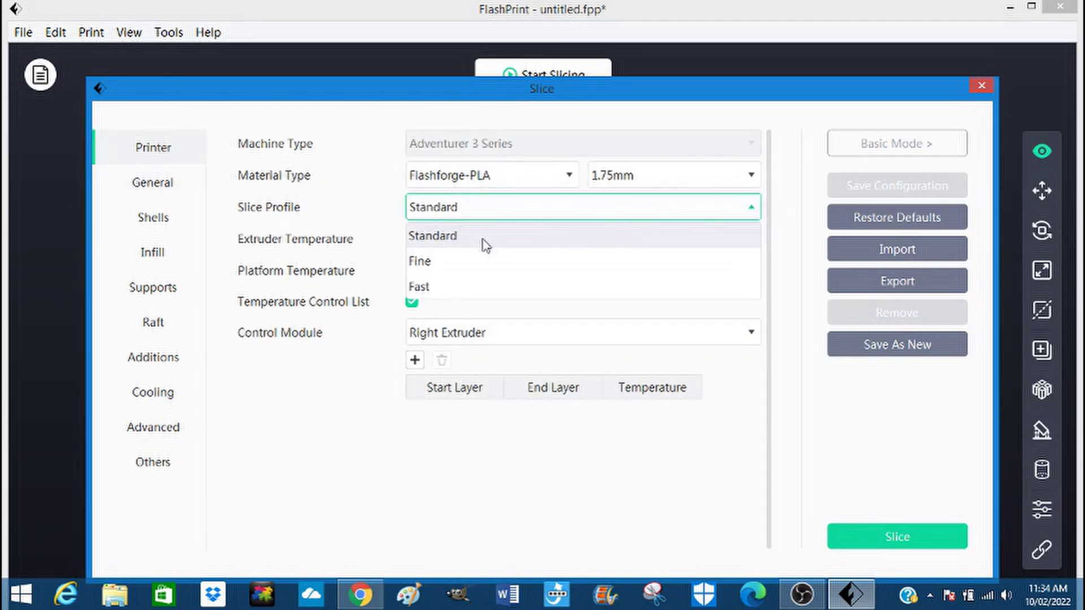
click(430, 261)
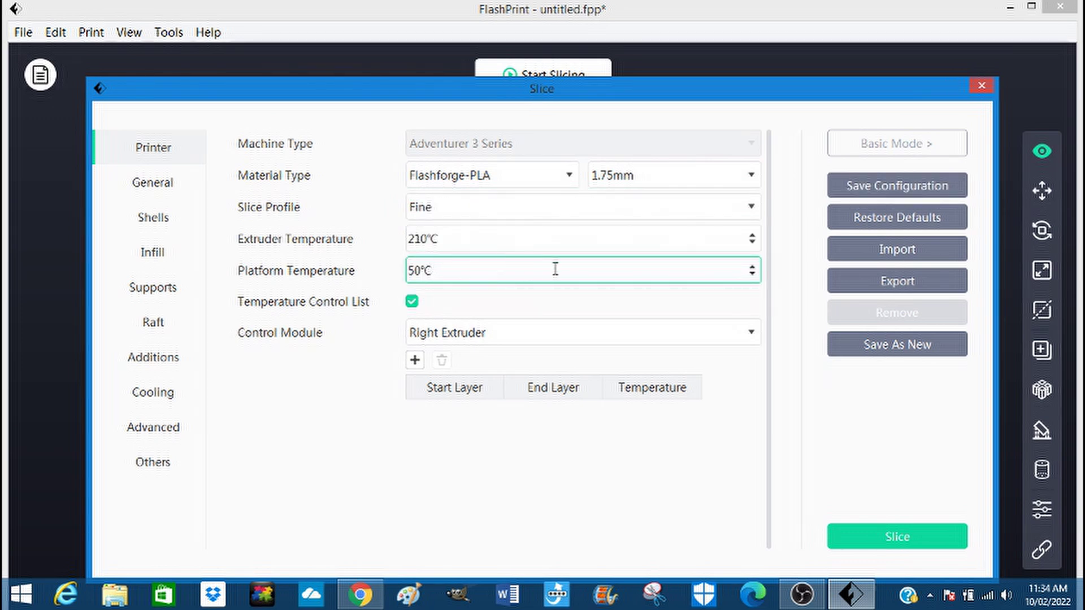
Review the general layer, speed and retraction settings, and set the shell count to 3.
click(151, 182)
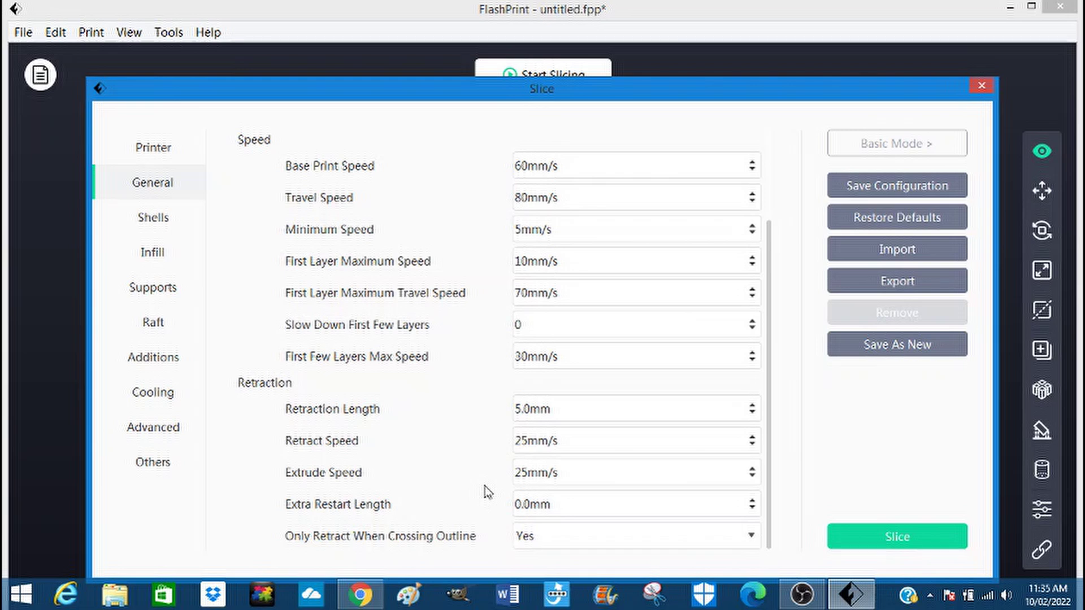
scroll(452, 487, up, 2)
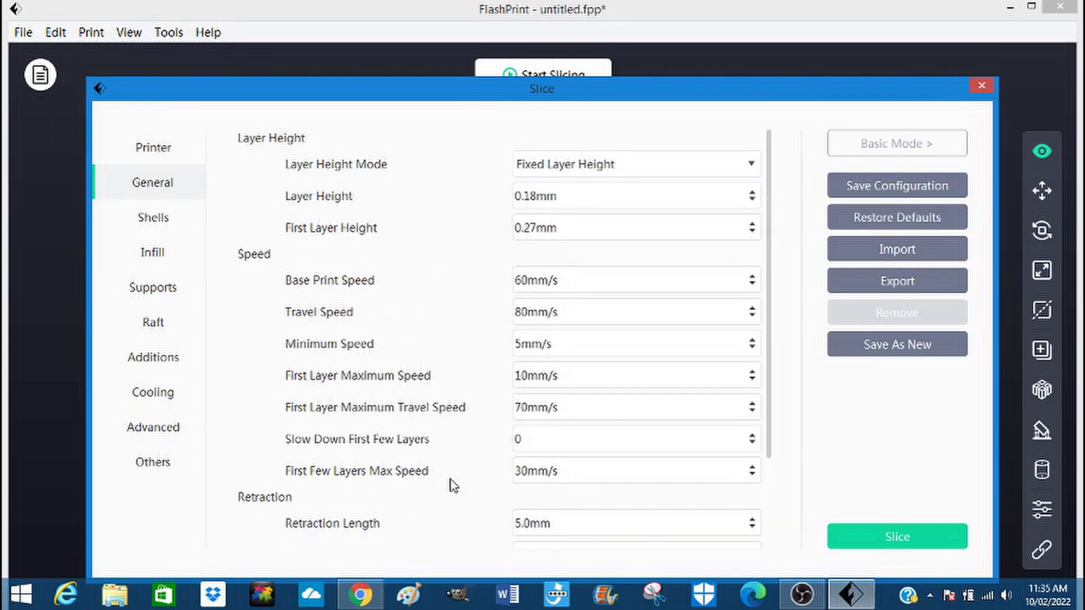
click(155, 223)
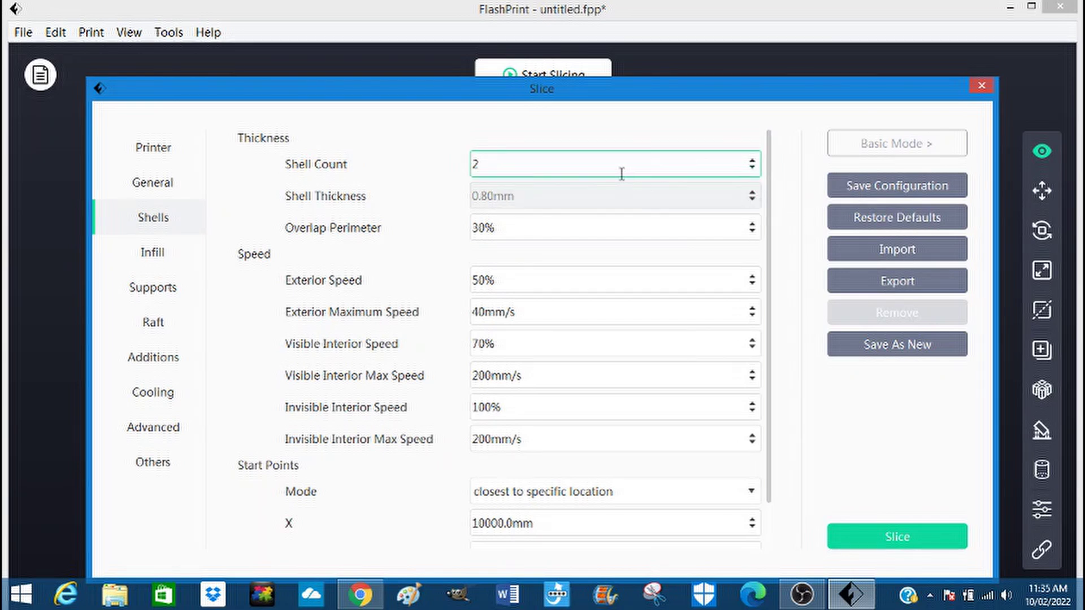
click(752, 161)
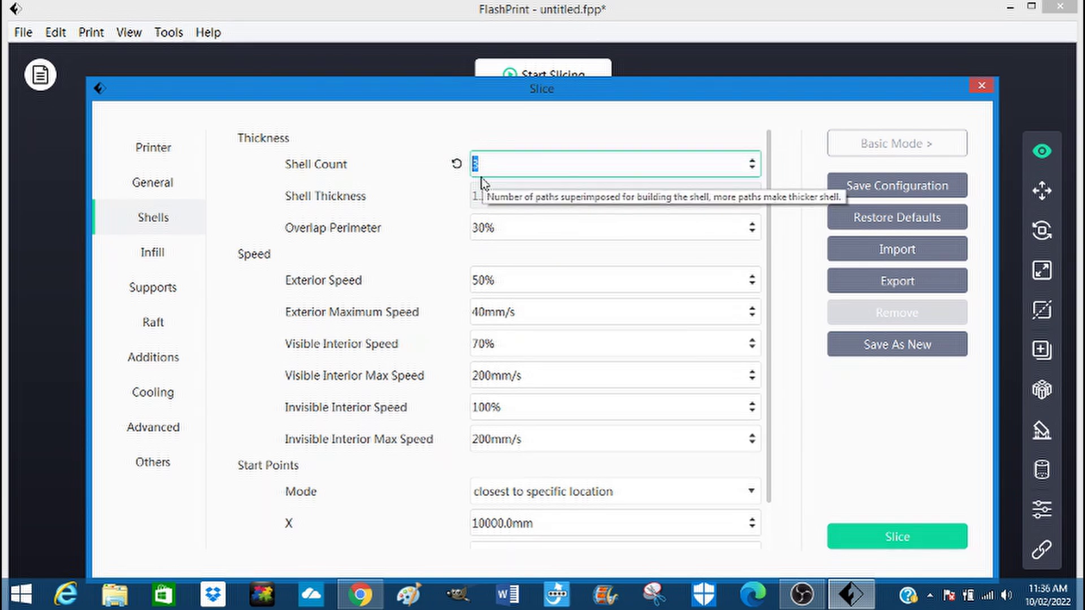
Set the infill's fill density to 75% and revise it to 80%.
click(155, 253)
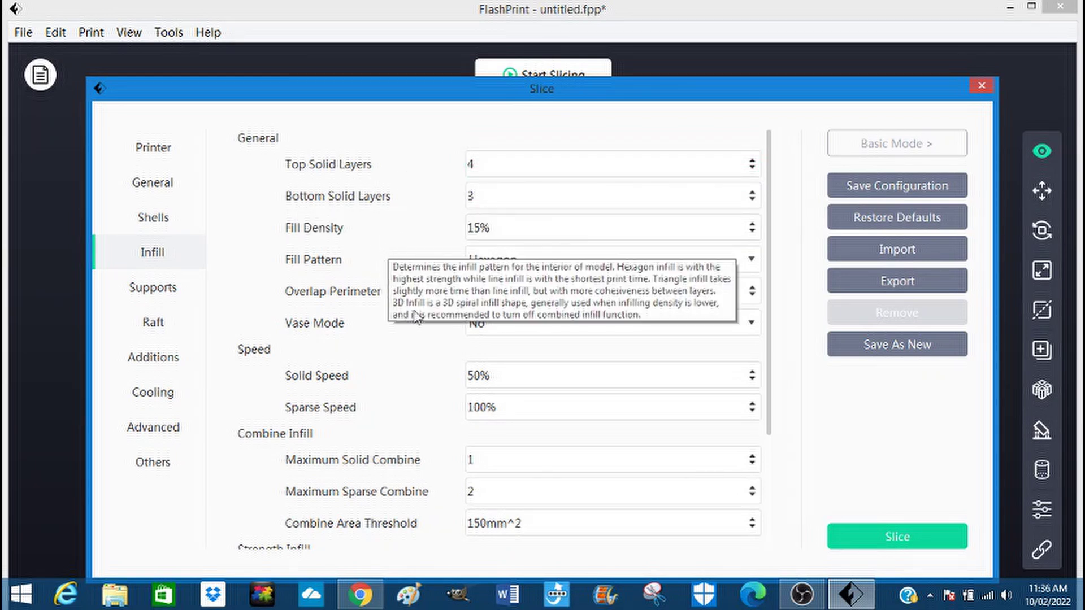
double_click(480, 226)
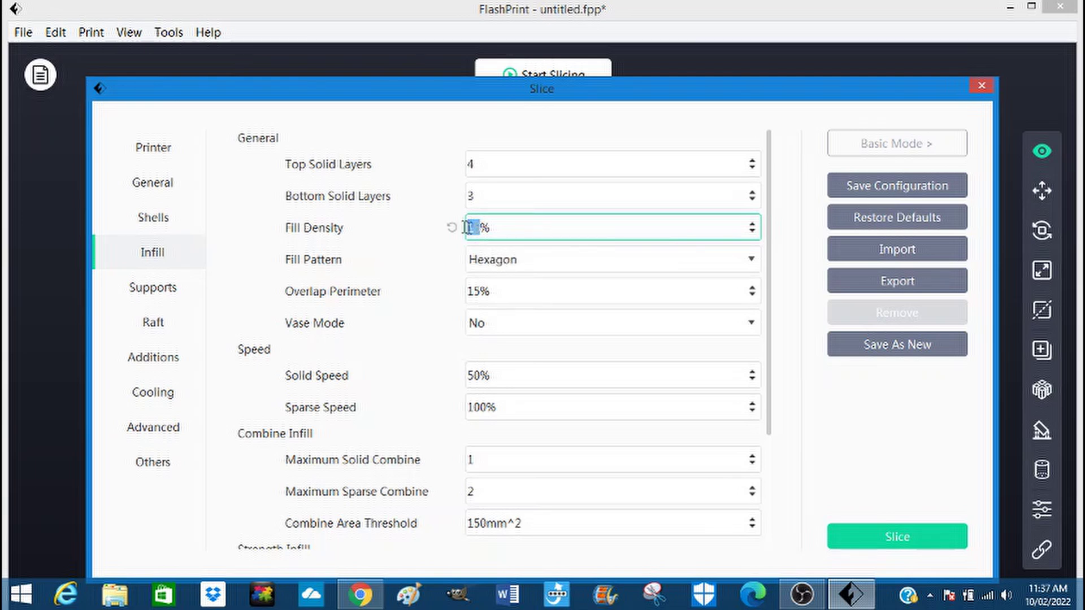
text(75)
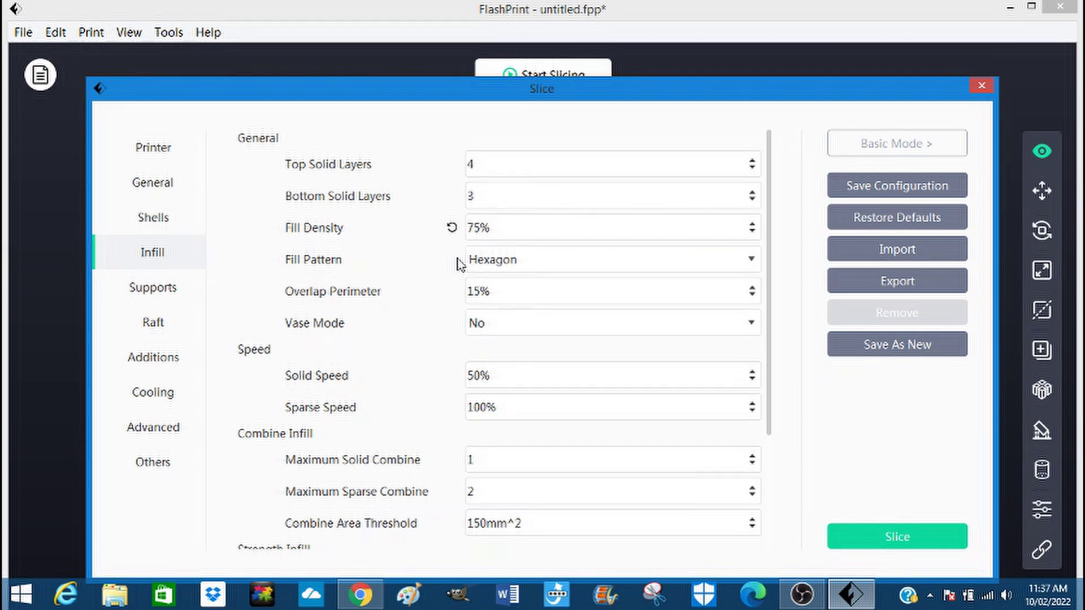
drag(480, 228, 467, 228)
text(80)
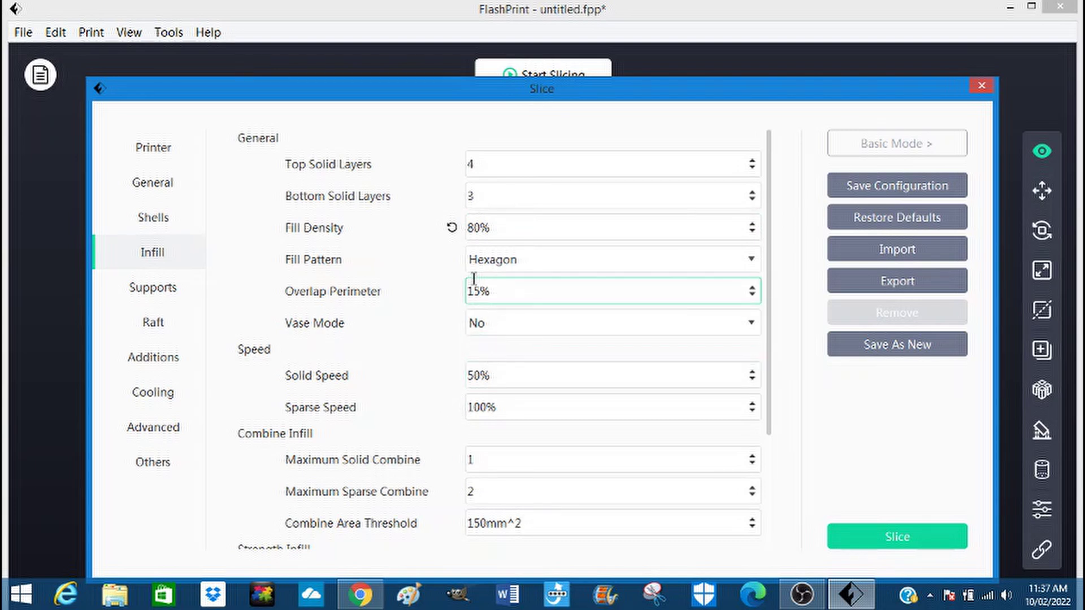
Examine the fill pattern choices, the remaining infill settings, and the supports and raft settings without changing them.
click(753, 260)
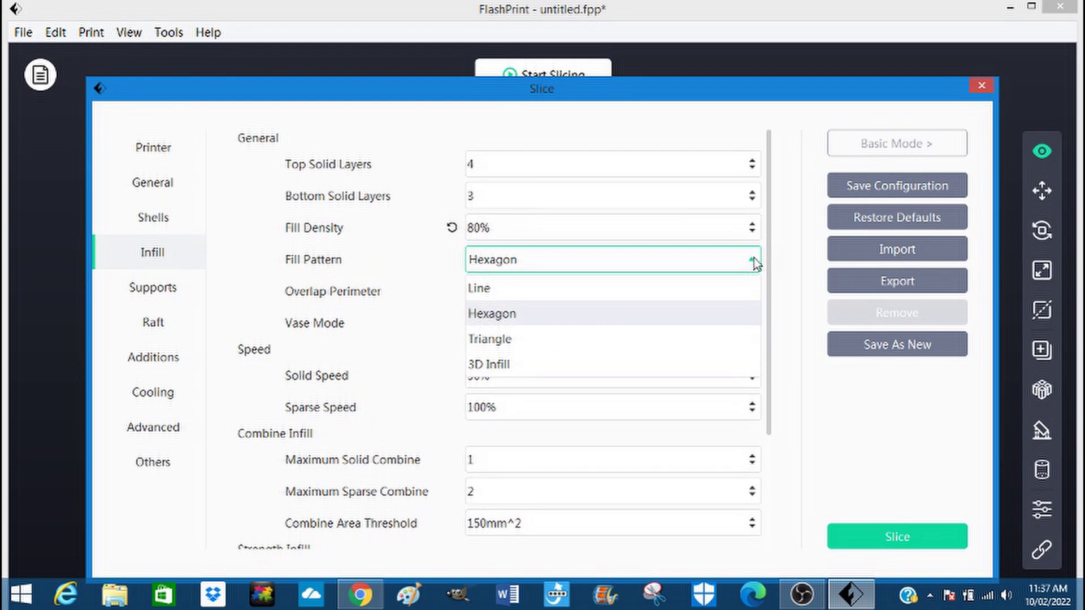
click(753, 259)
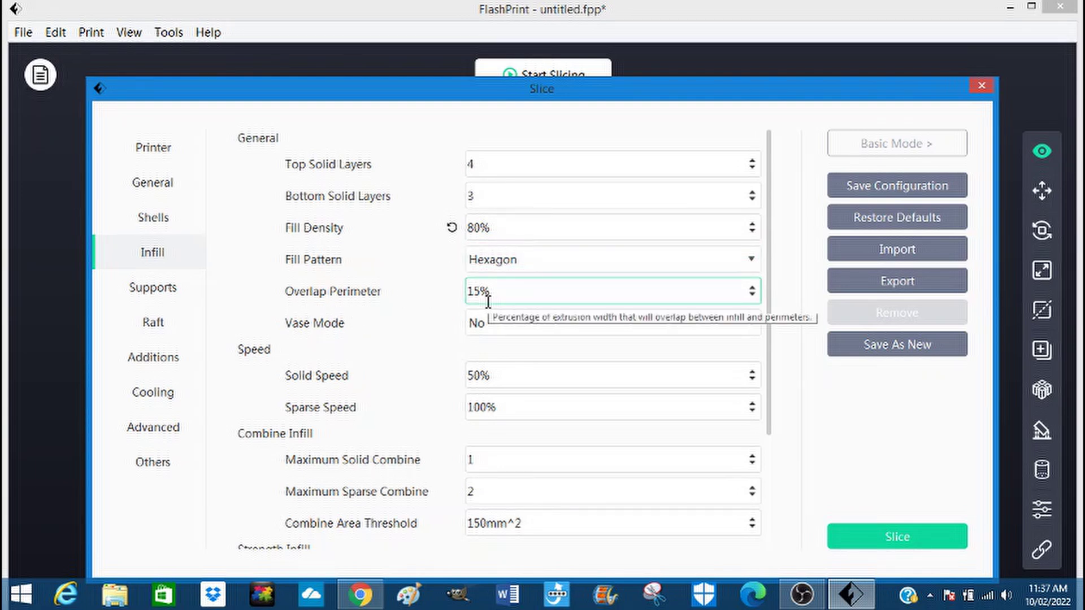
mouse_move(294, 341)
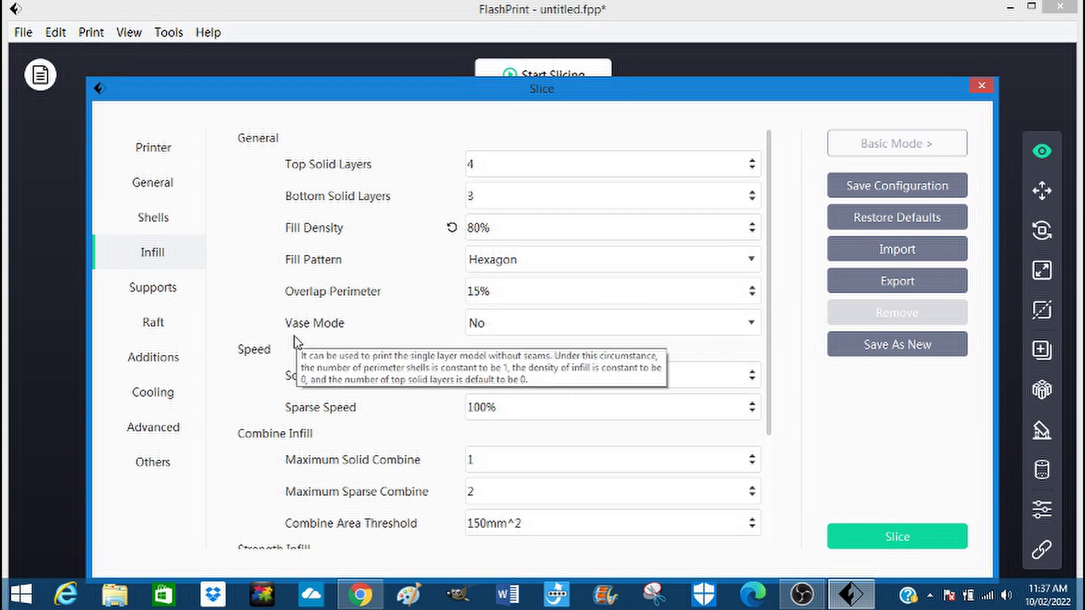
mouse_move(428, 392)
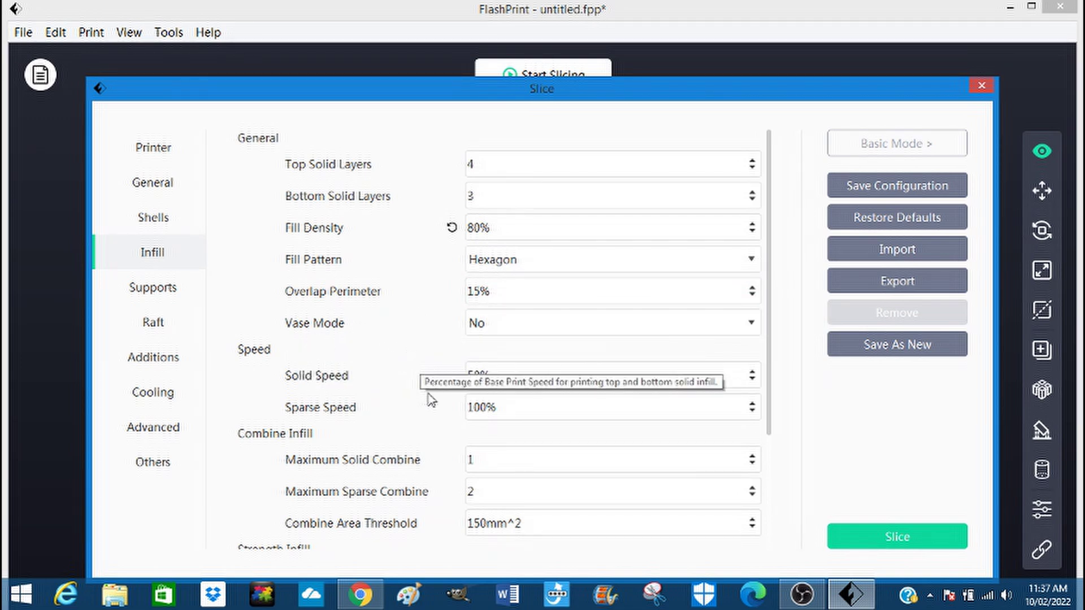
mouse_move(424, 419)
scroll(424, 418, down, 3)
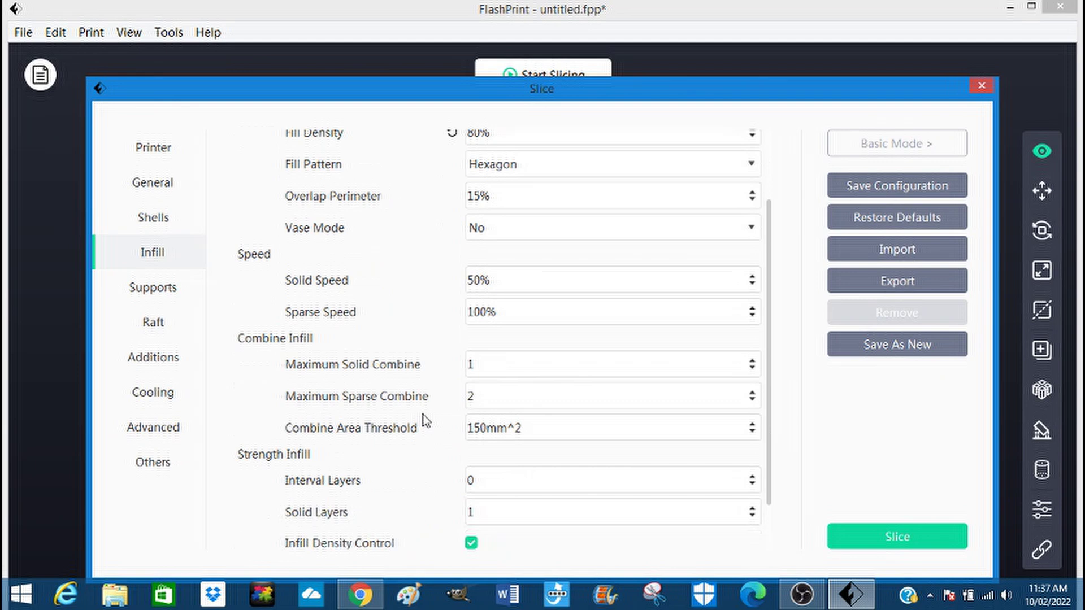
scroll(426, 421, down, 1)
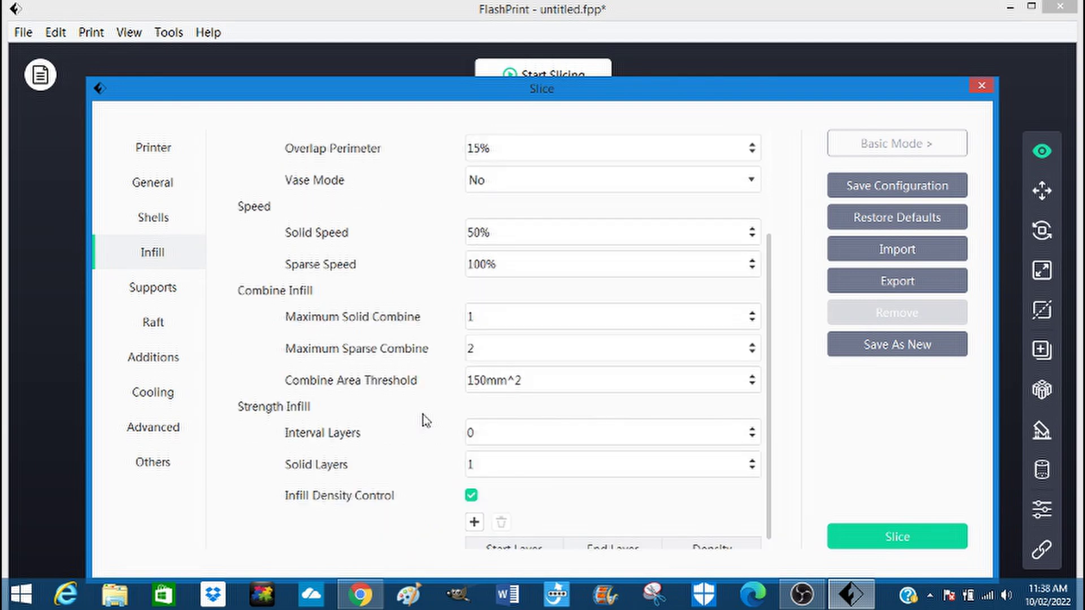
scroll(425, 421, up, 3)
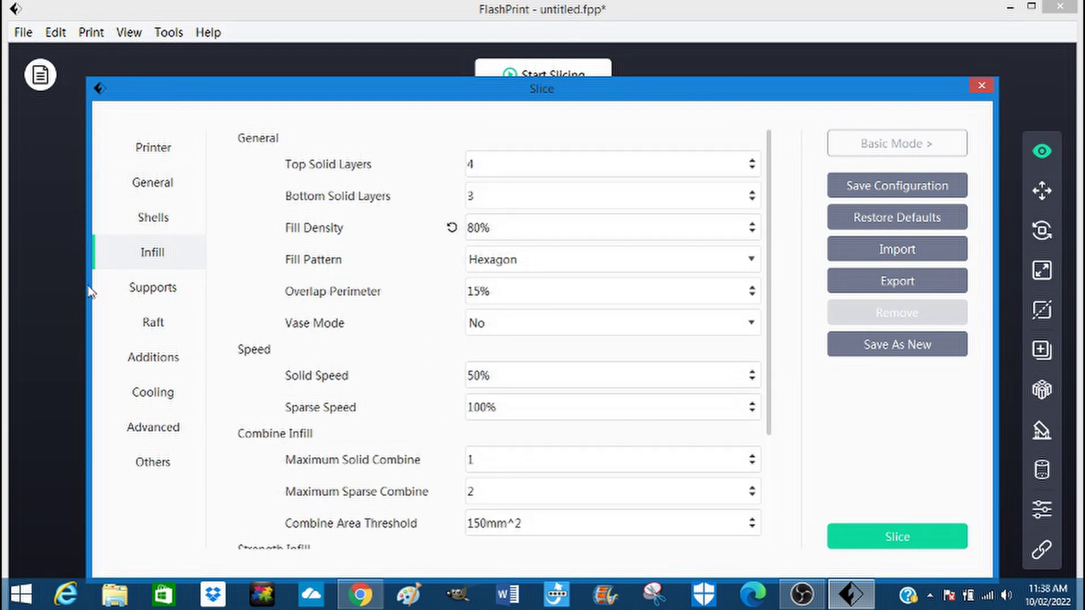
click(169, 292)
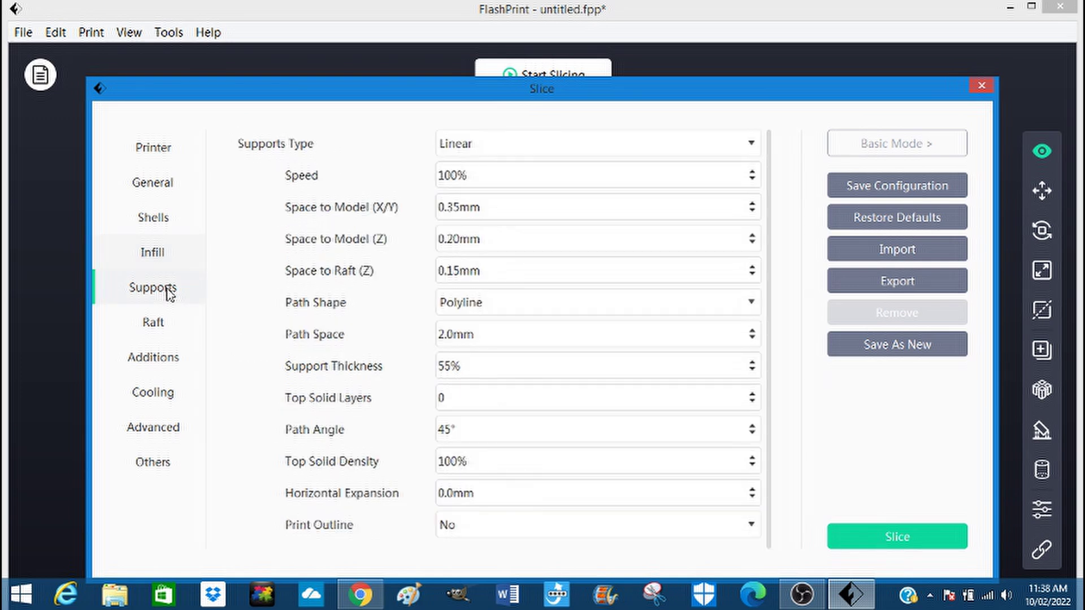
click(159, 326)
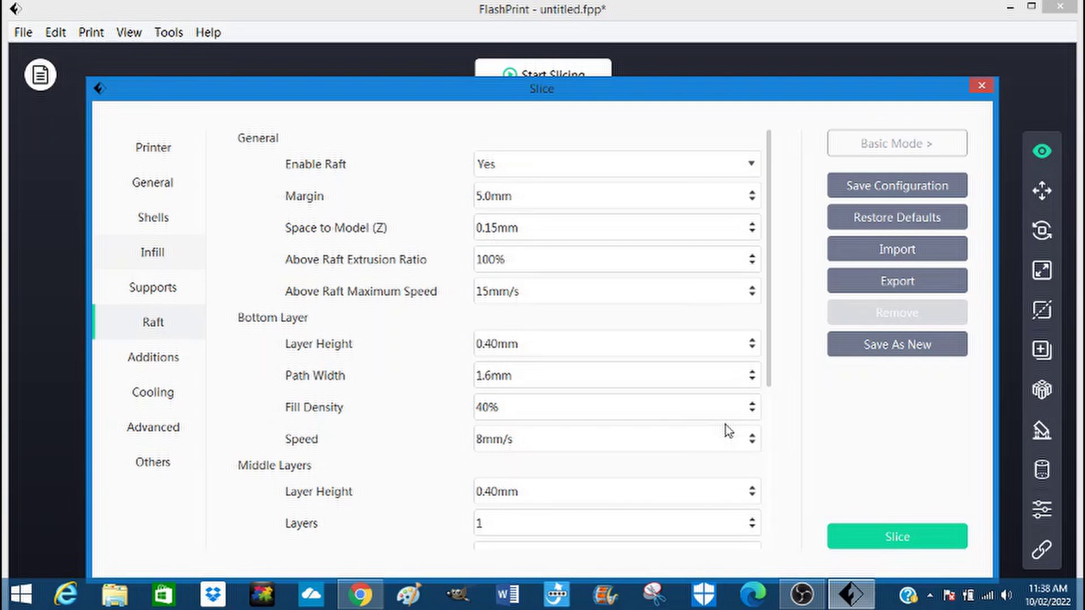
Slice the model with the configured settings and open the slice preview.
click(902, 542)
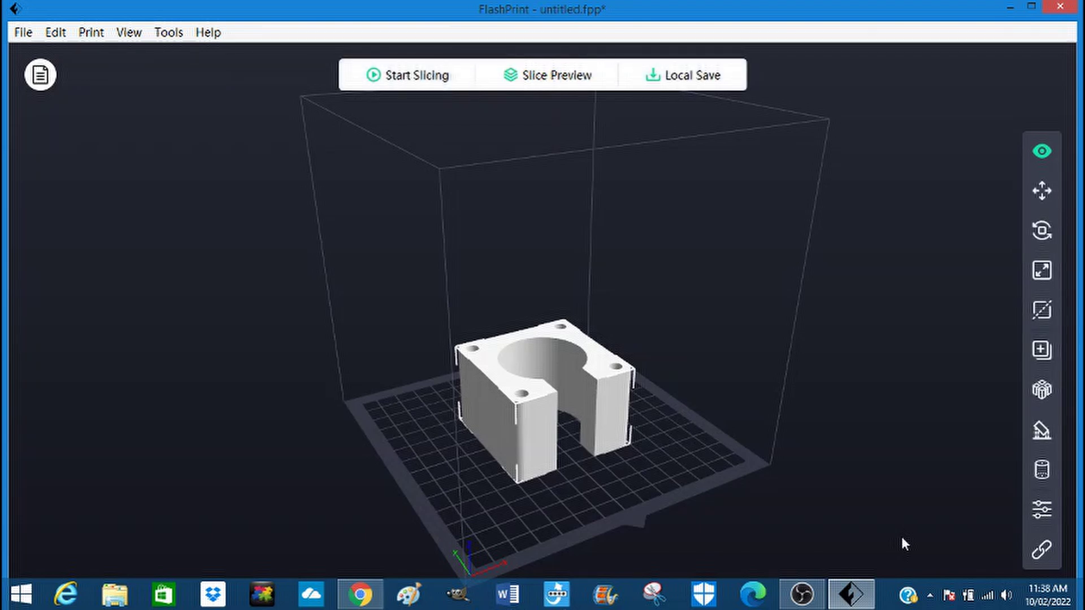
click(541, 76)
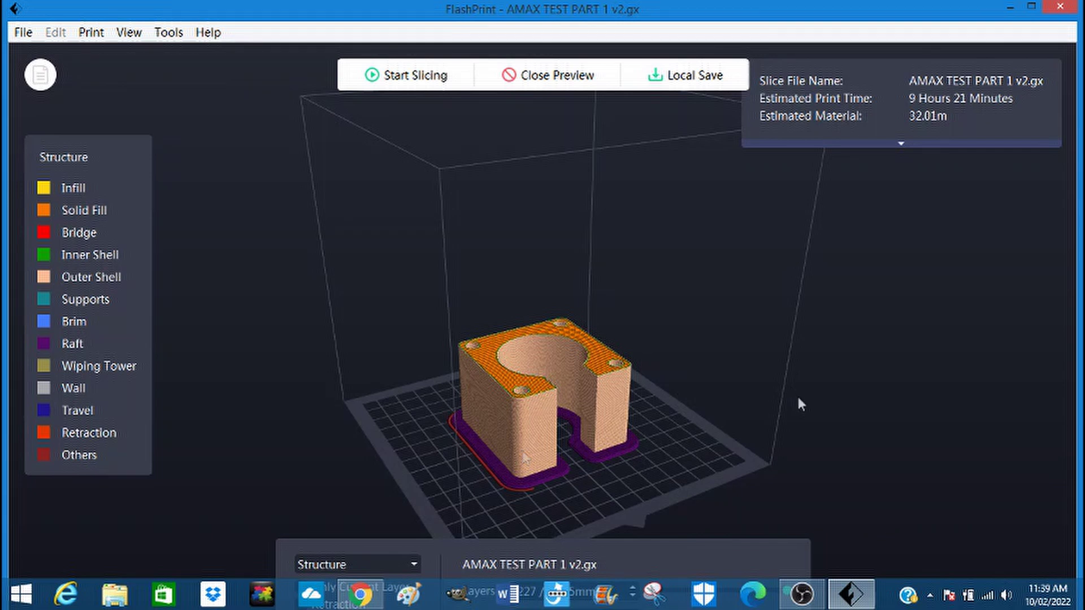
Connect to the printer at 10.10.100.254, port 8899, and send it the sliced file as AMAX TEST PART 1 v2.
click(687, 78)
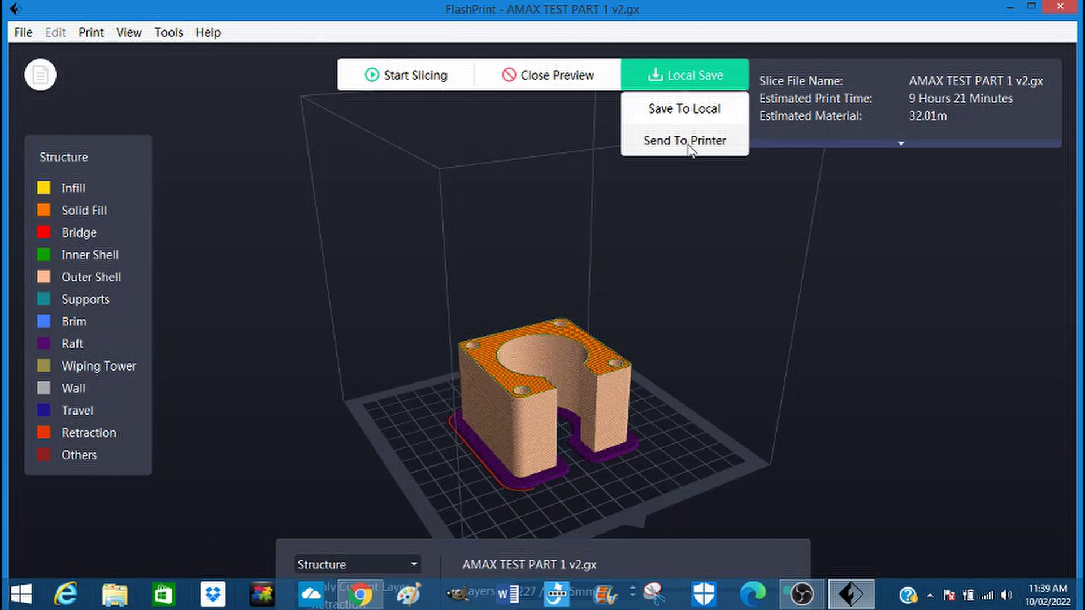
click(684, 141)
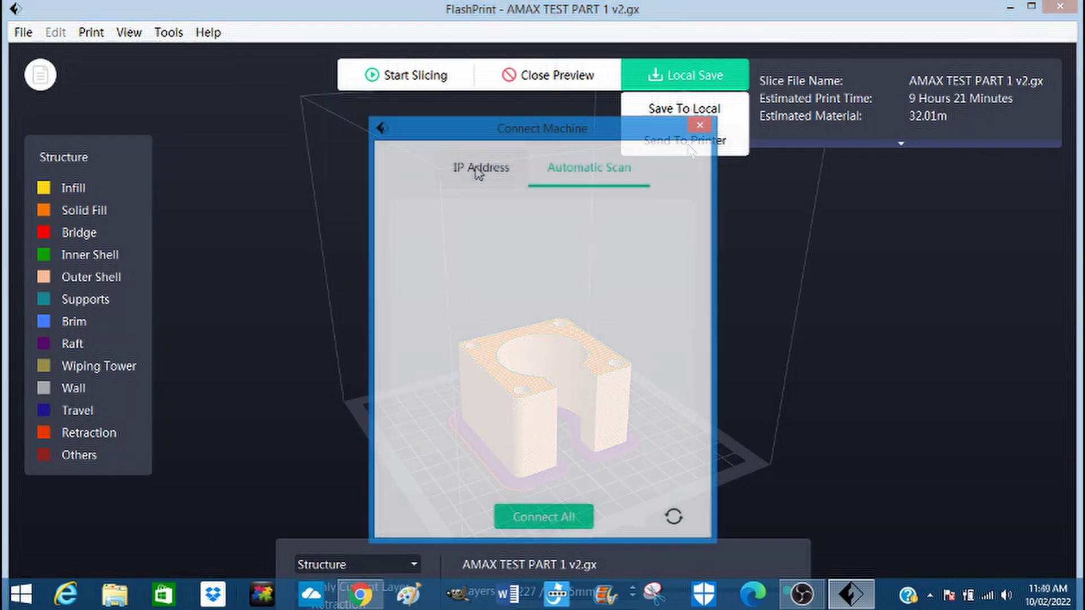
click(478, 169)
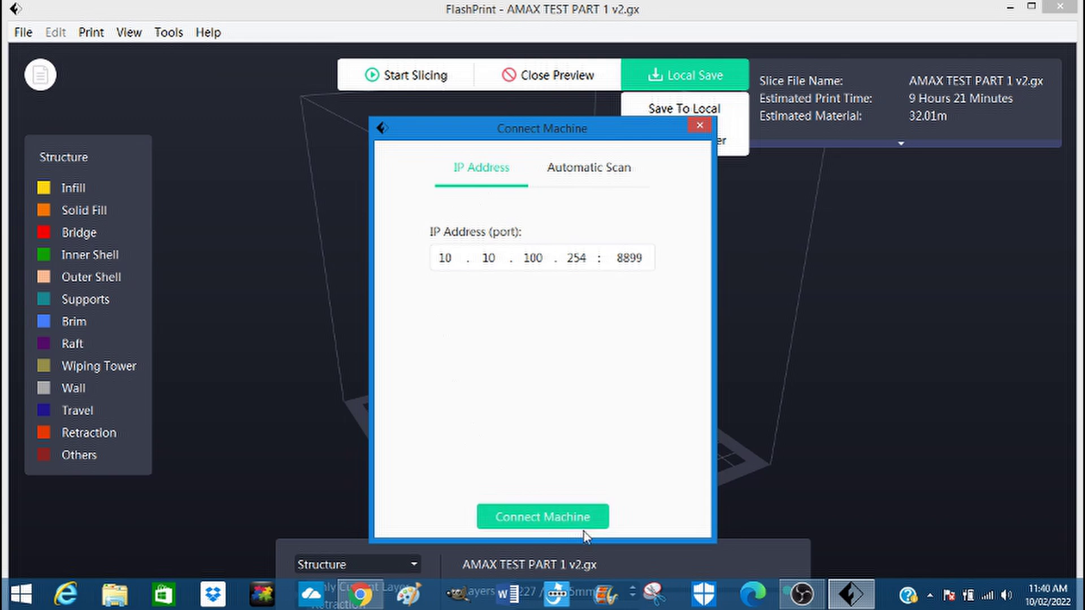
click(561, 515)
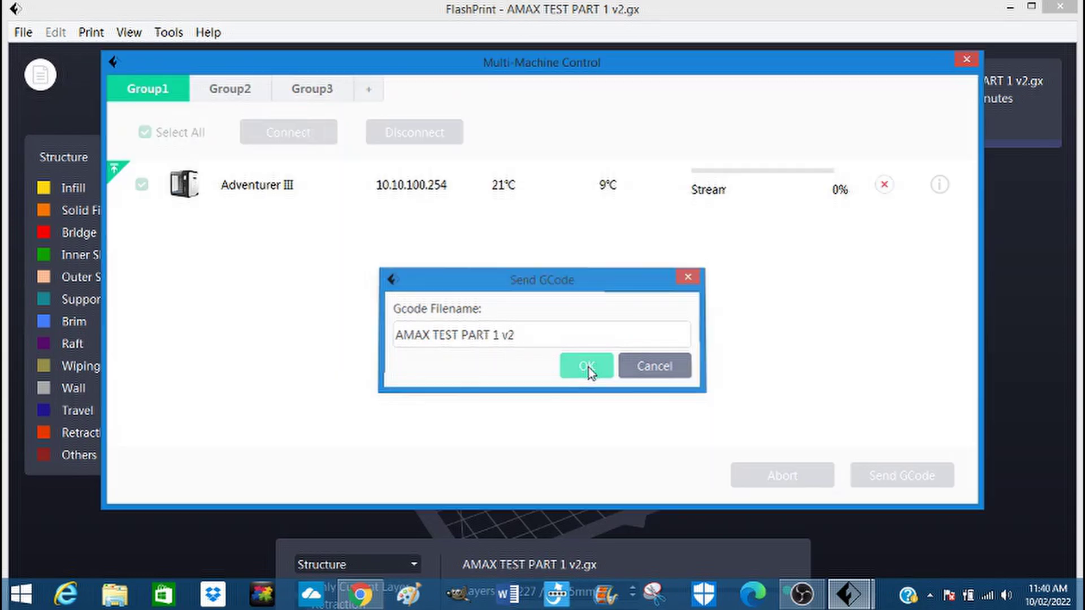
click(587, 366)
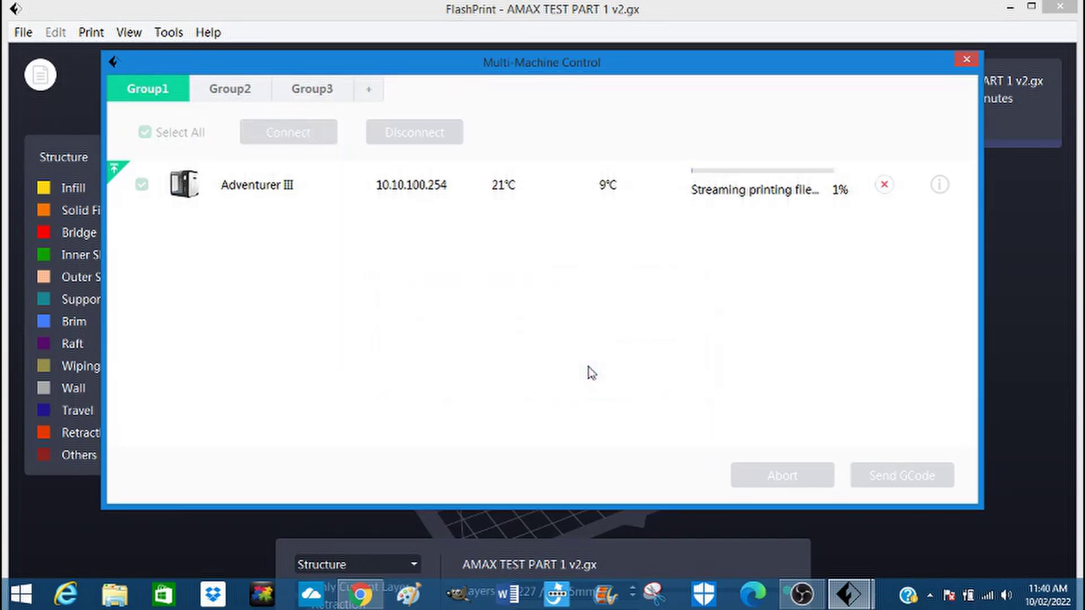